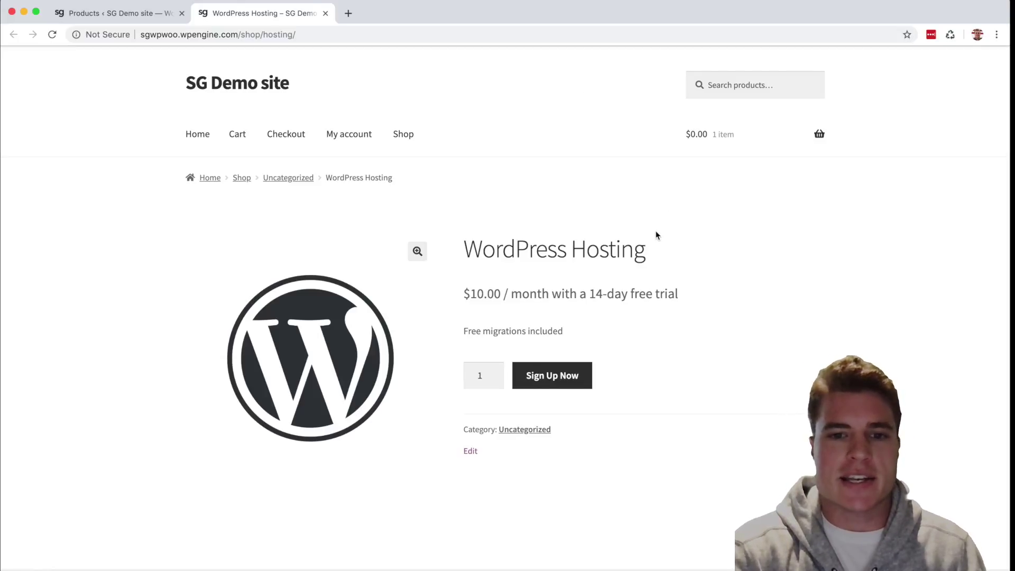
Step: Move the existing WordPress Hosting product to the trash from the product list
drag(656, 235, 684, 276)
click(689, 262)
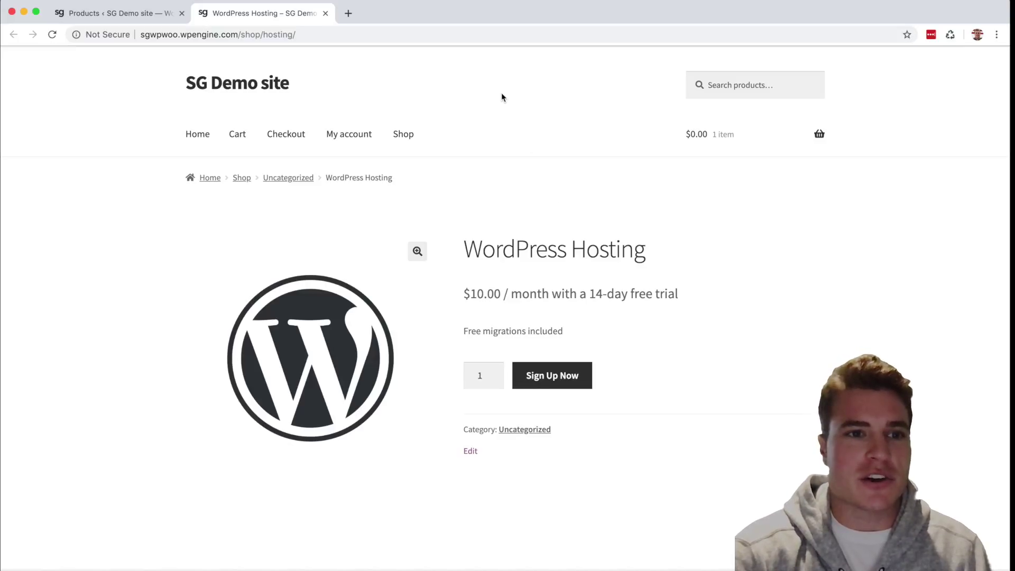
click(109, 13)
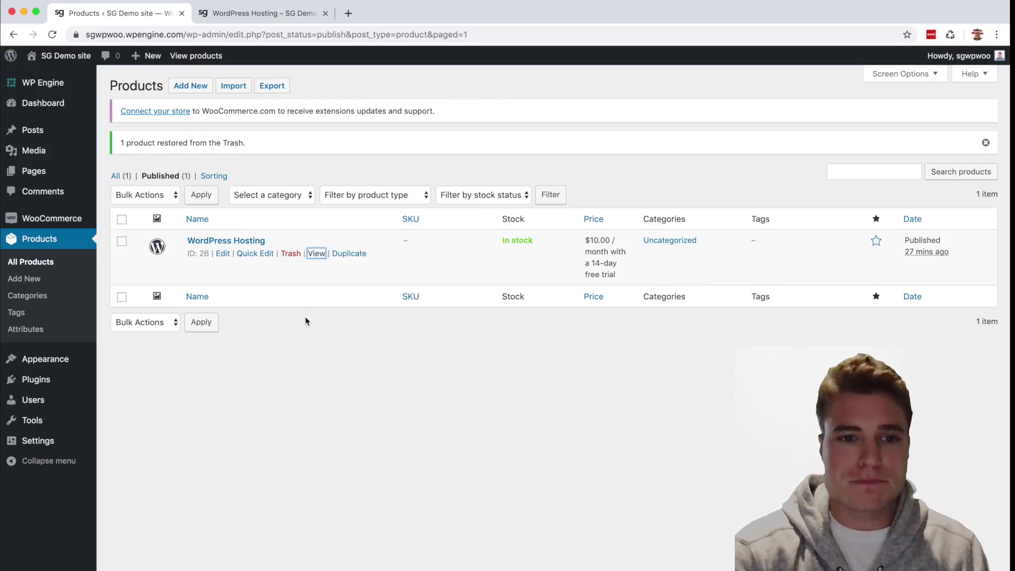
click(288, 251)
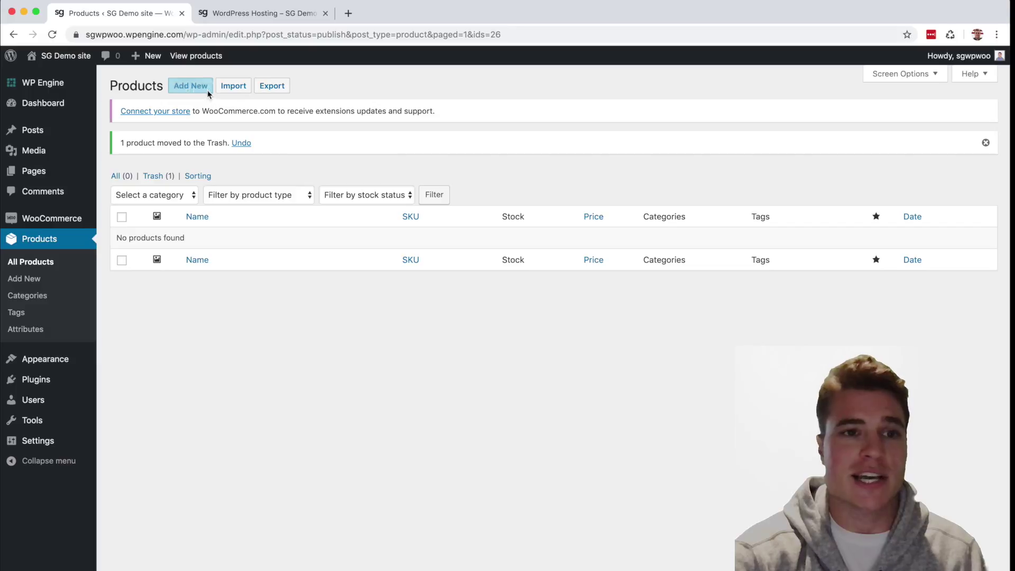
Step: Create a new product named WP Hosting, saved as a draft, ready to choose its type
click(190, 85)
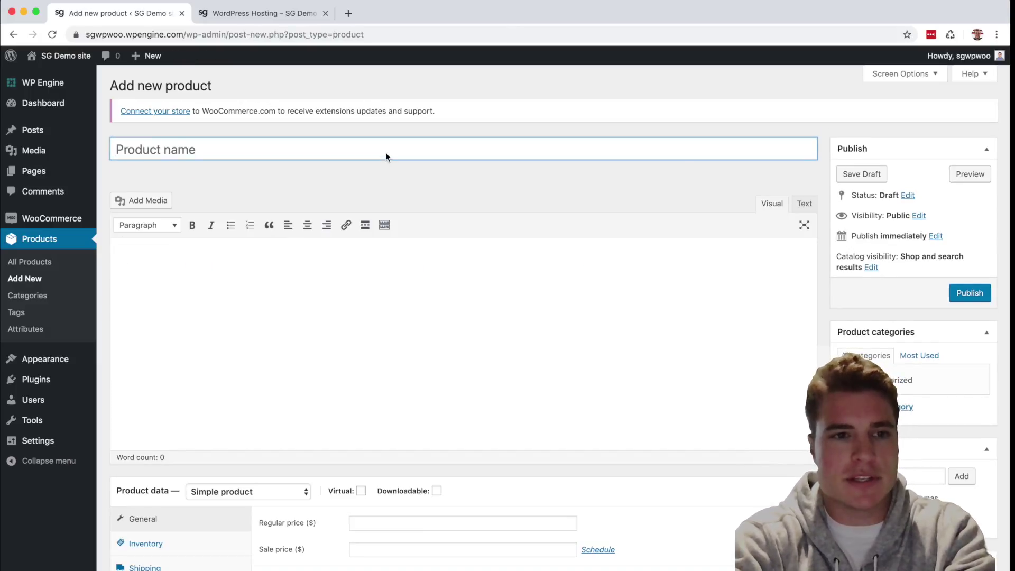
text(WP )
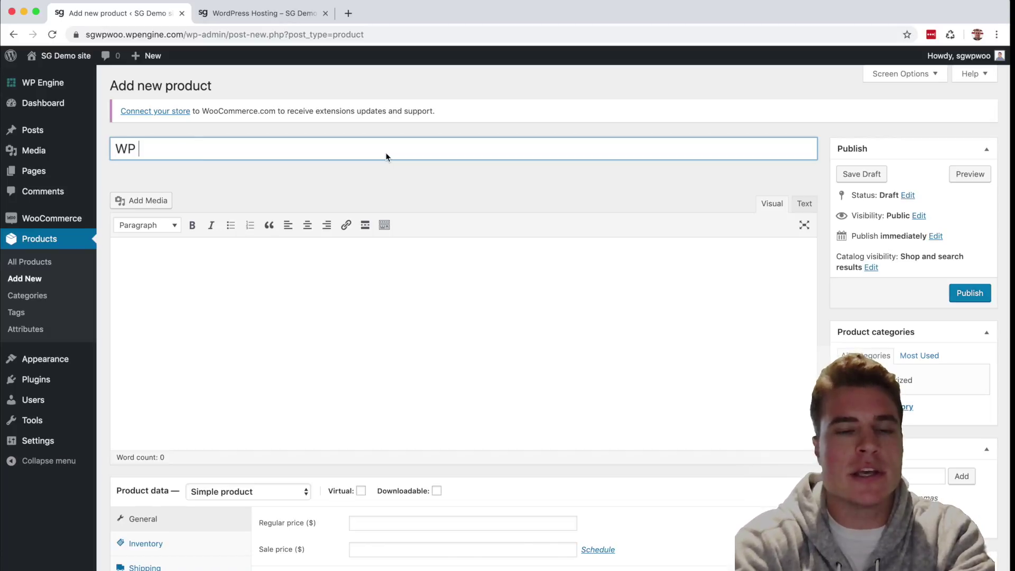
text(Hosting)
click(370, 293)
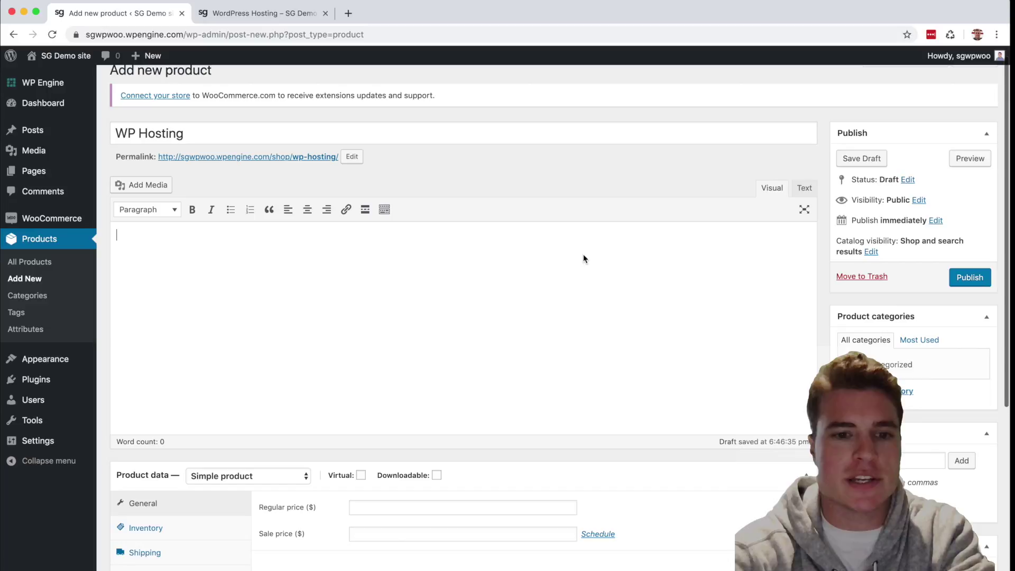
scroll(582, 258, down, 5)
scroll(582, 265, down, 5)
scroll(582, 269, down, 1)
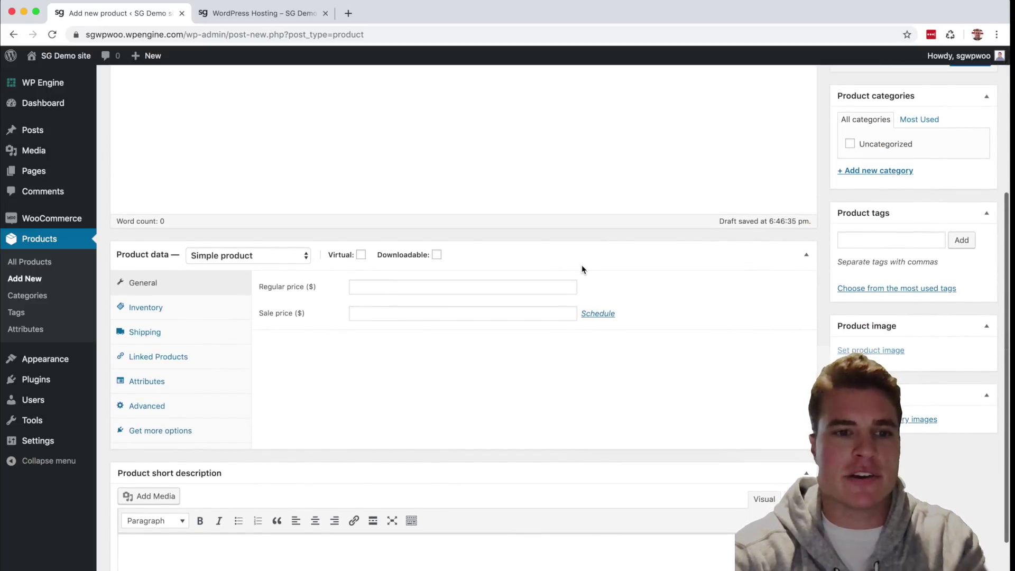
click(289, 256)
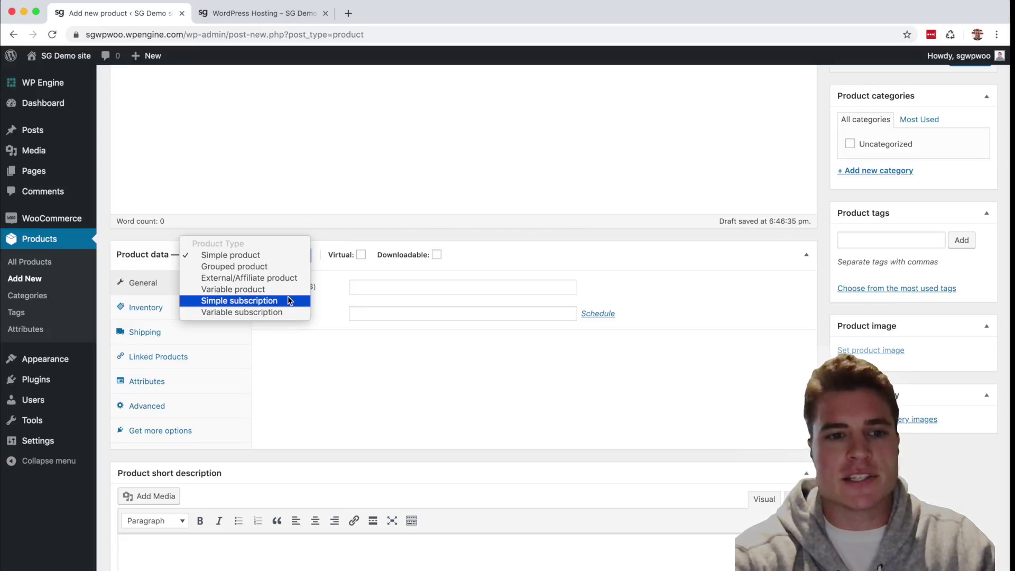
Step: Make WP Hosting a simple subscription priced 10.00 per month
click(288, 301)
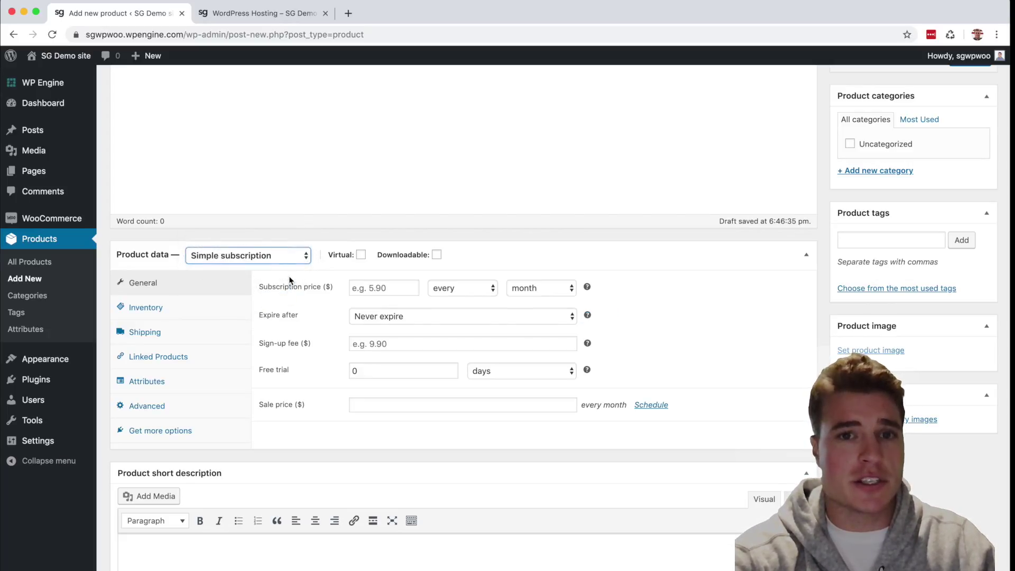
click(375, 286)
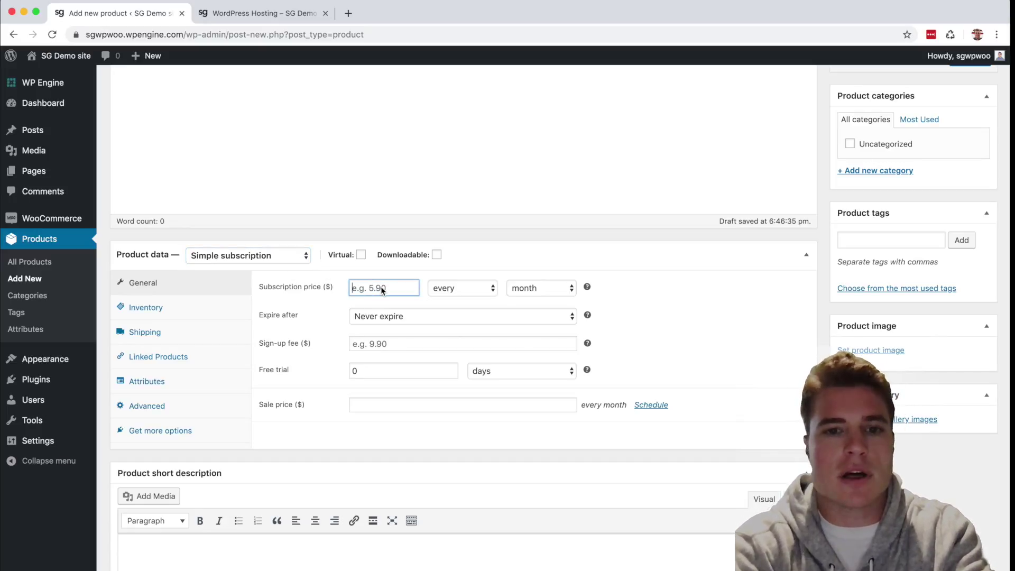
text(10.00)
click(776, 339)
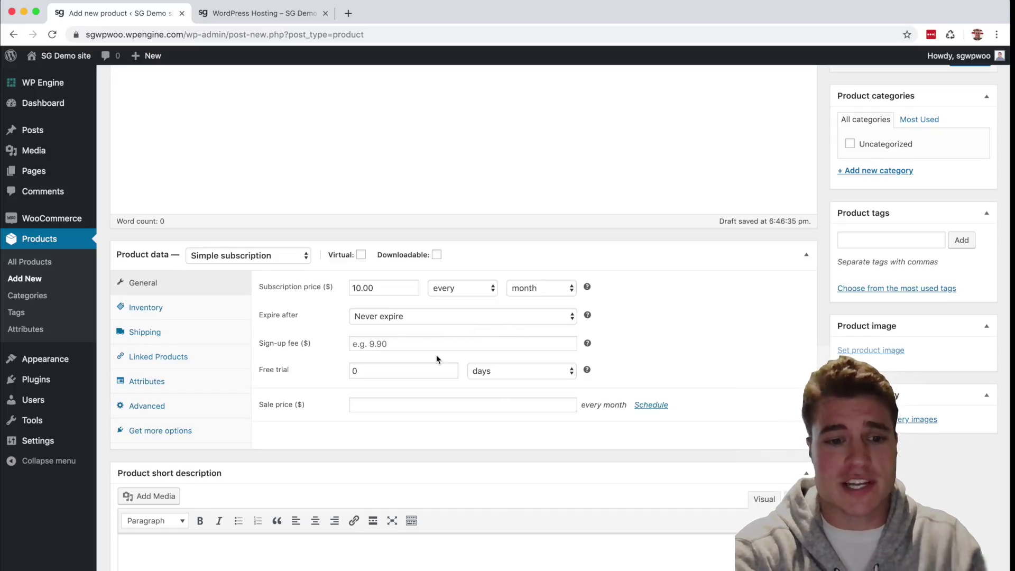
Step: Give the subscription a 14-day free trial
click(411, 373)
key(BackSpace)
text(14)
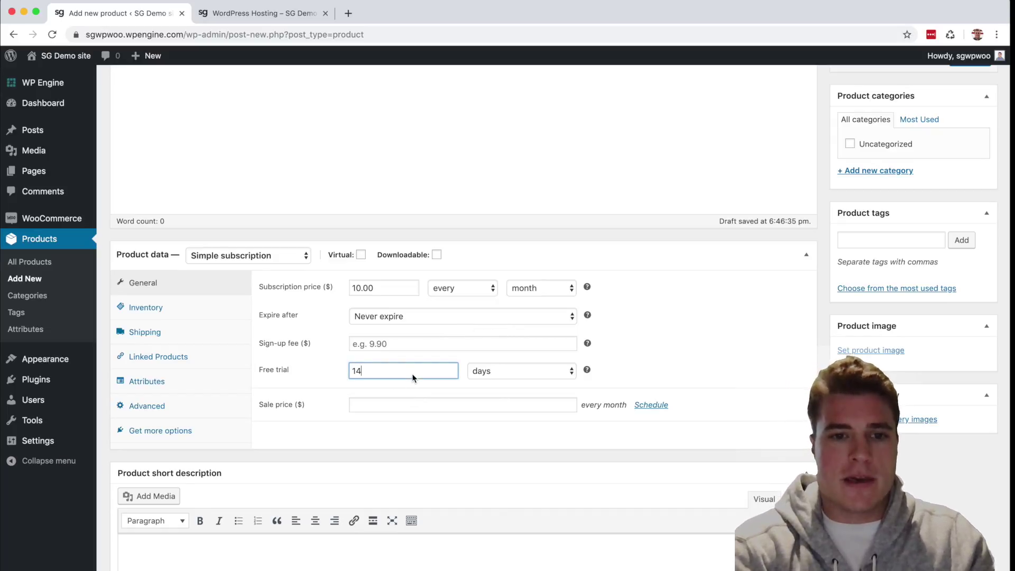
click(650, 361)
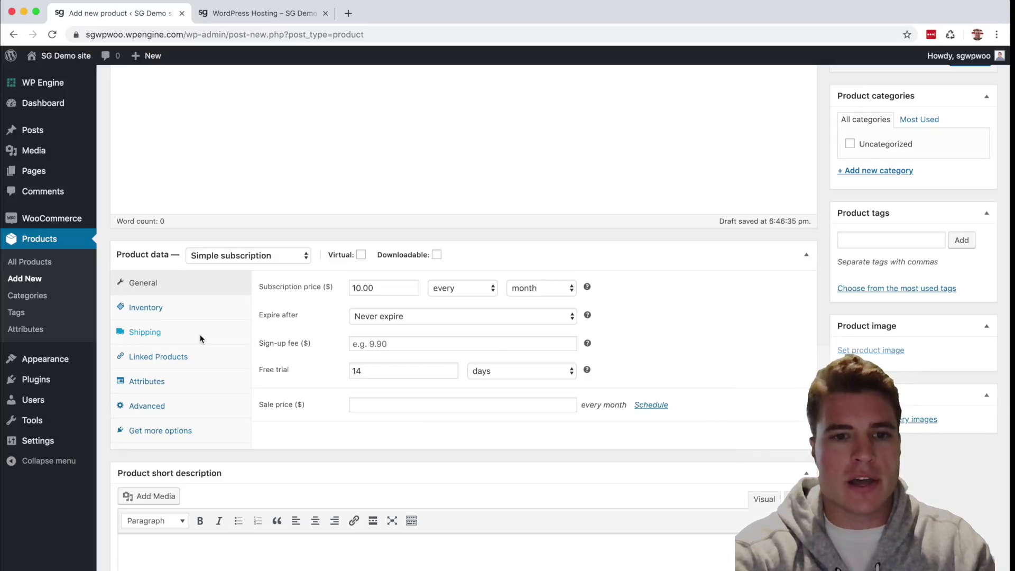
mouse_move(361, 255)
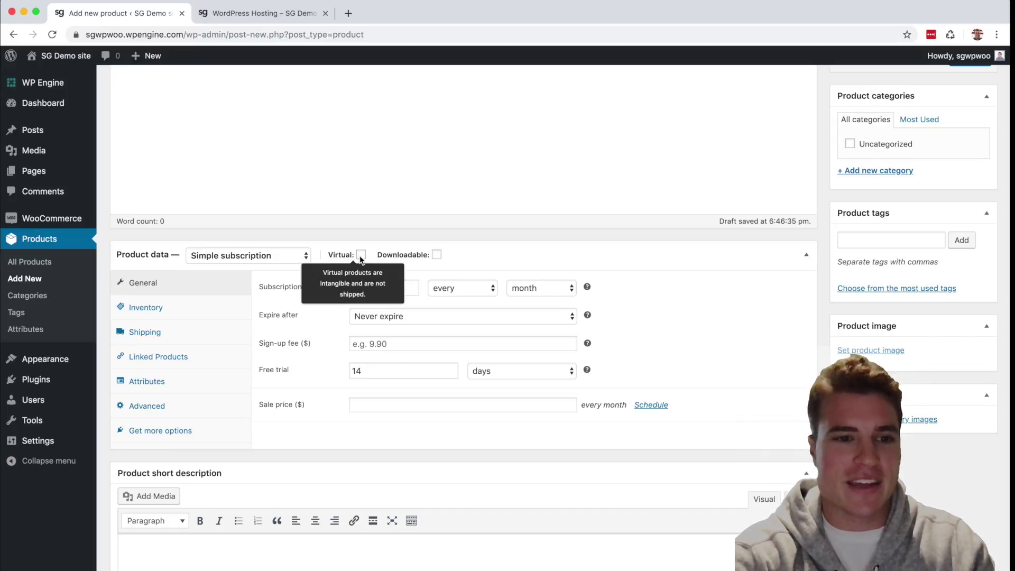
Step: Mark the product as virtual and set the WordPress logo as its product image
click(361, 254)
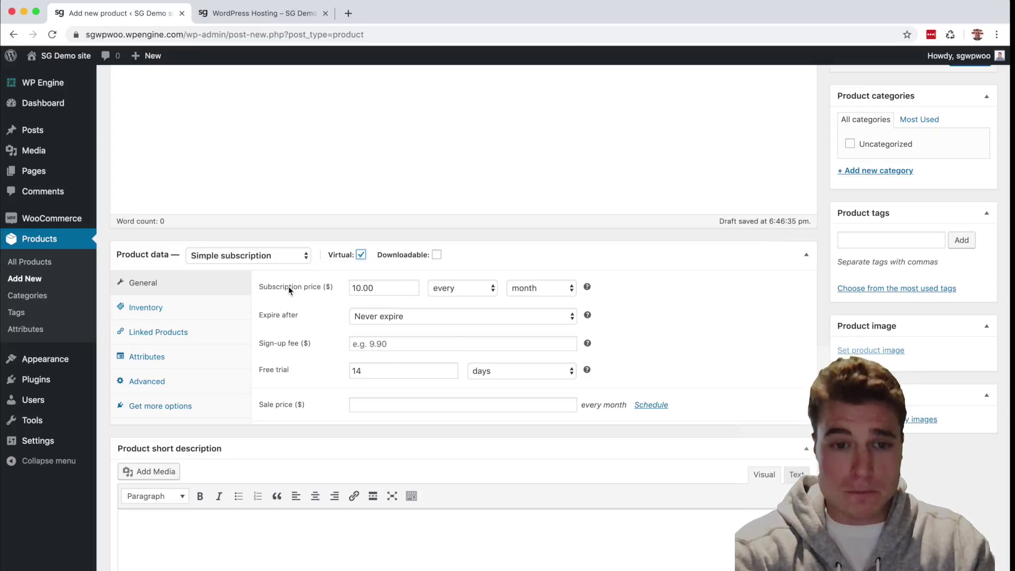
scroll(379, 374, up, 1)
scroll(379, 375, up, 2)
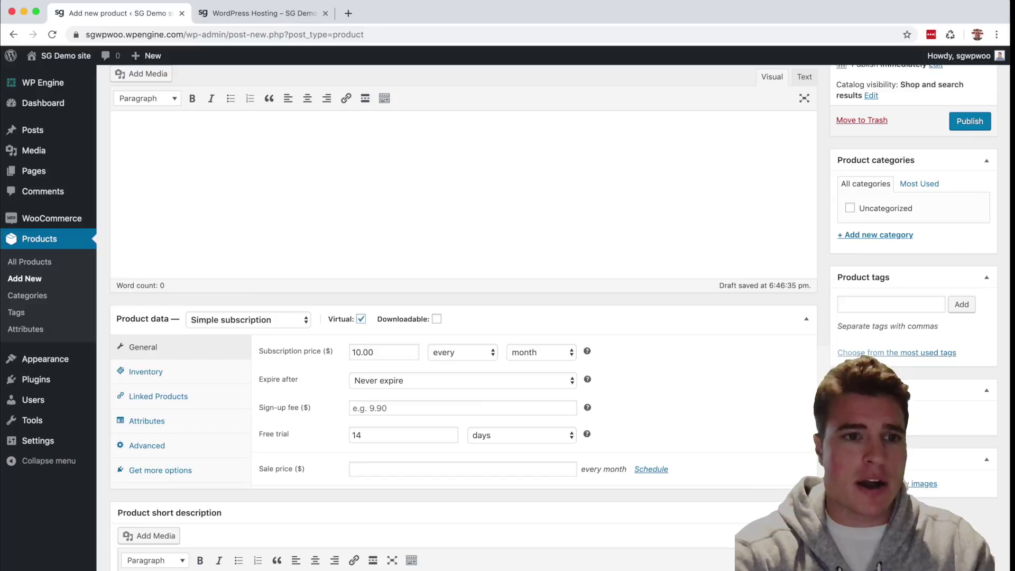
click(864, 413)
click(67, 189)
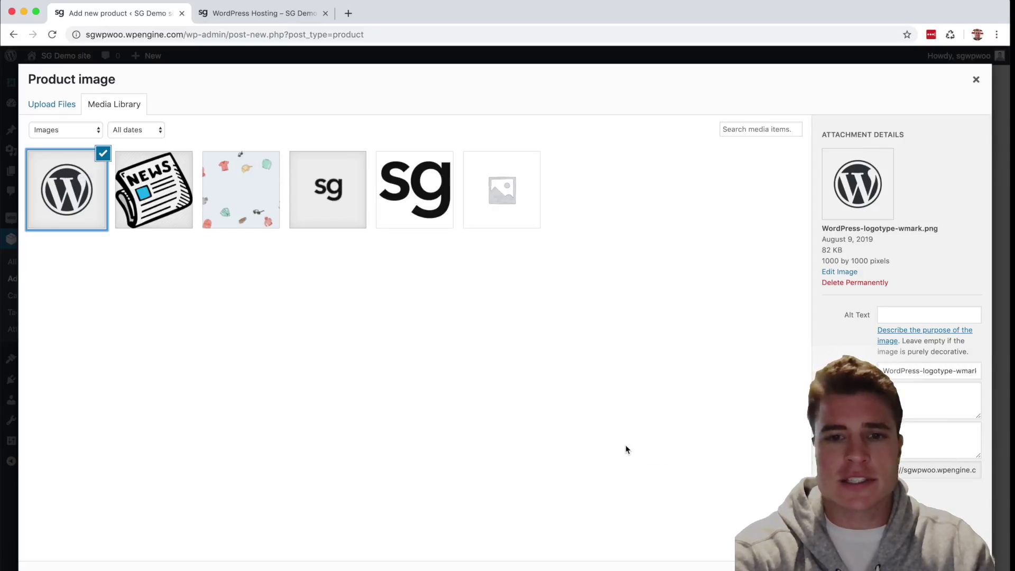
click(945, 556)
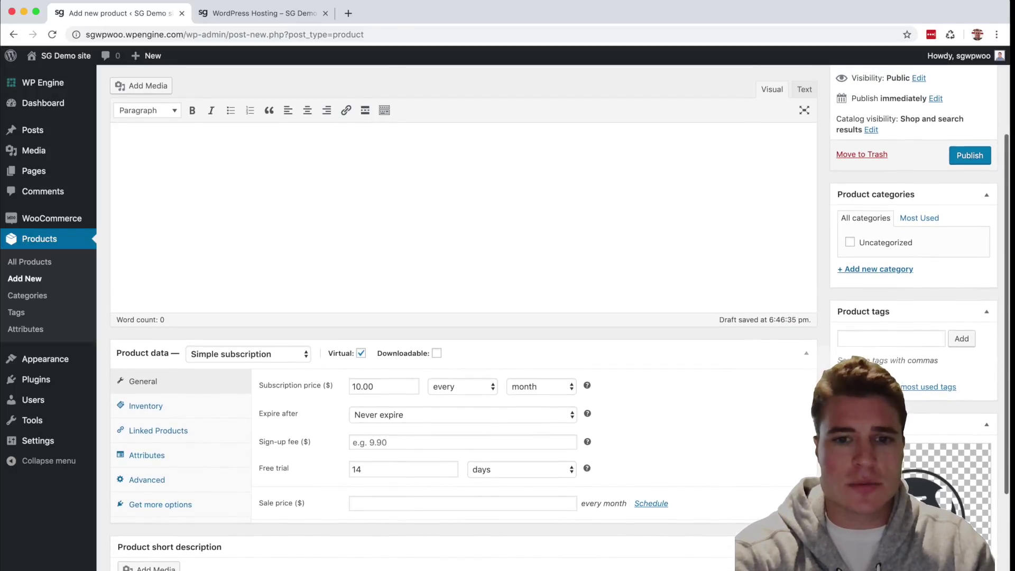
scroll(392, 468, down, 2)
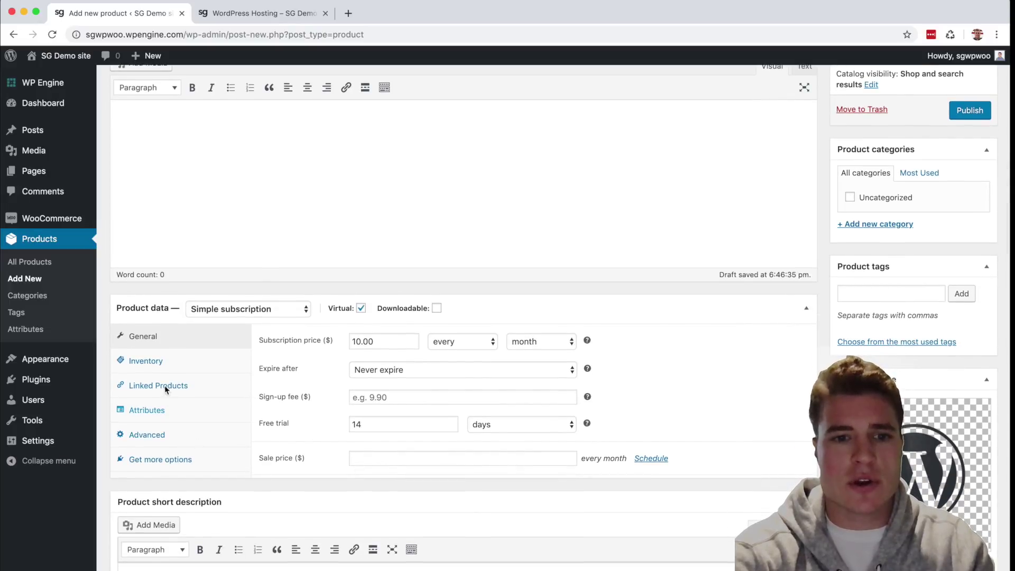
Step: Set the product SKU to SG-WP-HOSTING-MM in the Inventory settings
click(145, 360)
click(438, 342)
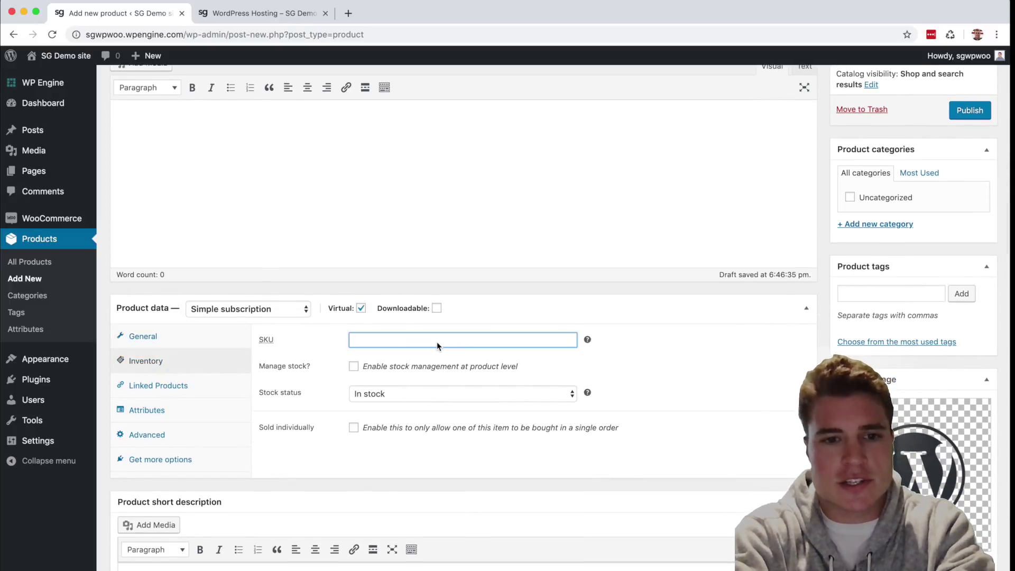
text(S)
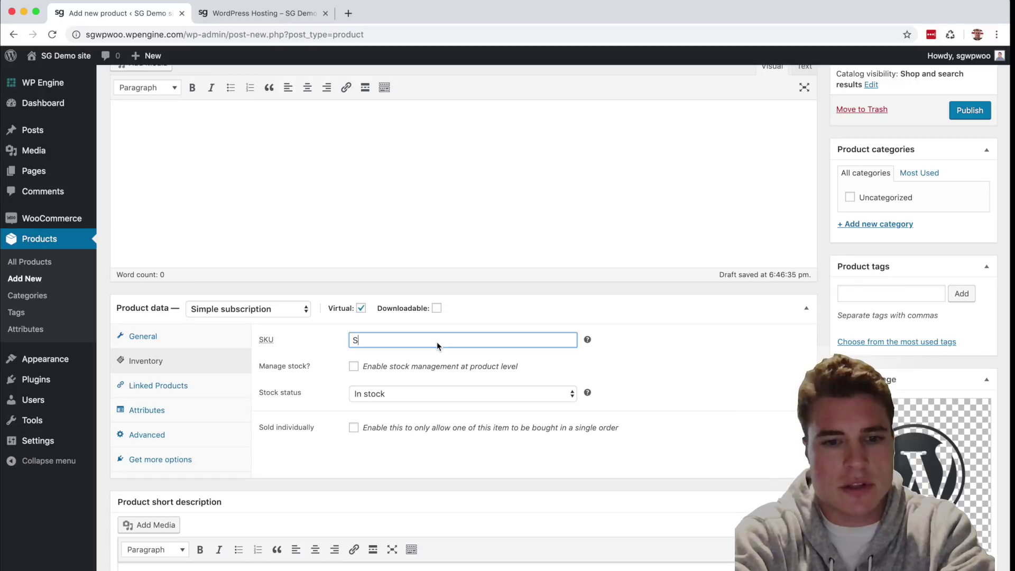
text(G-WP-HOSTING0)
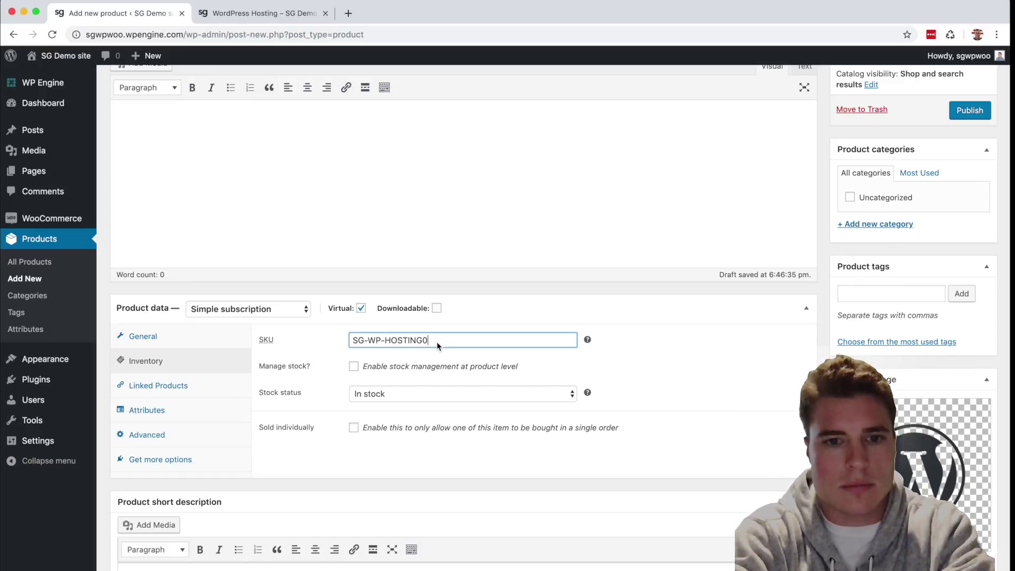
key(BackSpace)
text(HOSTING)
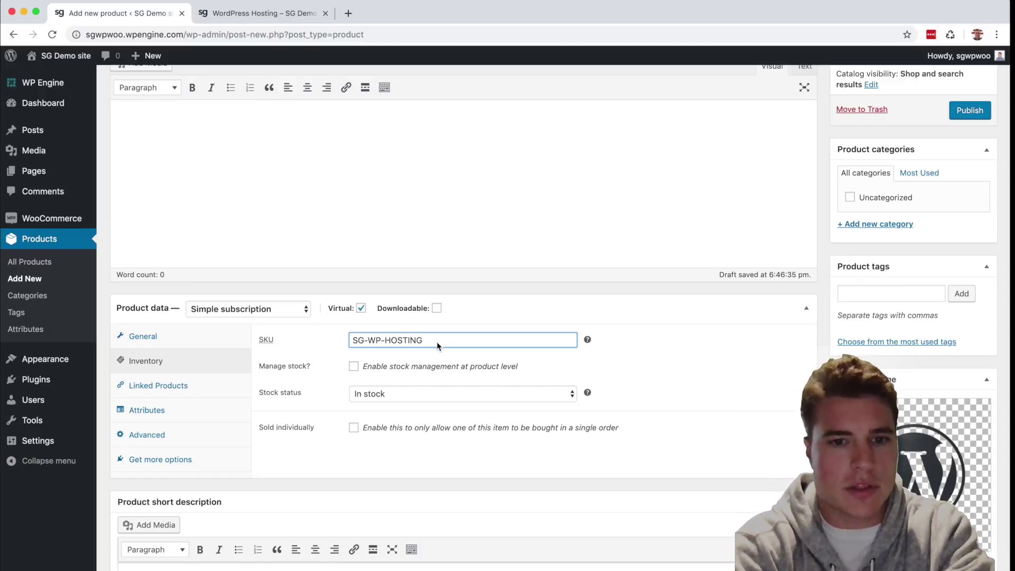
text(-MM)
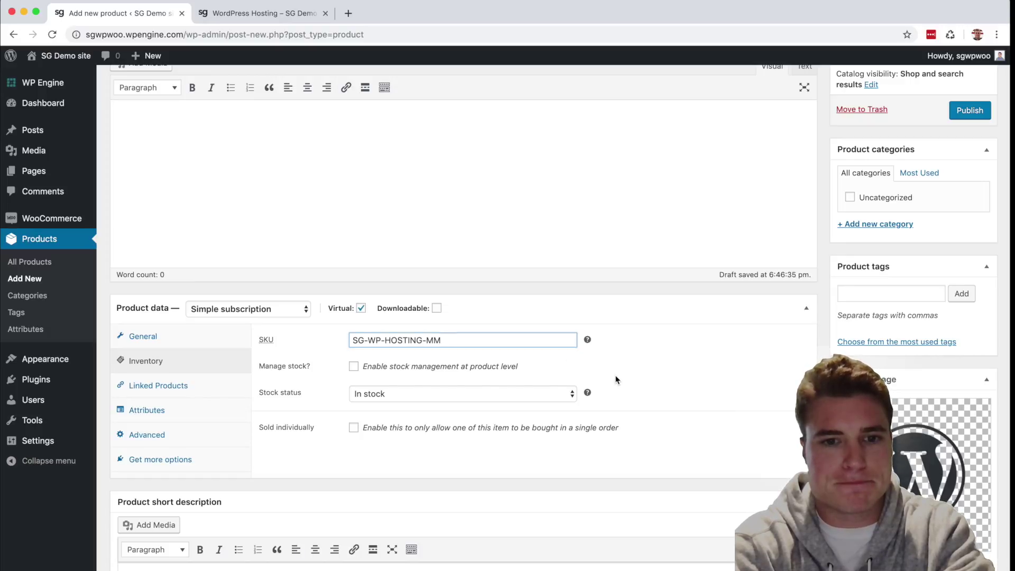
click(617, 382)
scroll(452, 388, up, 2)
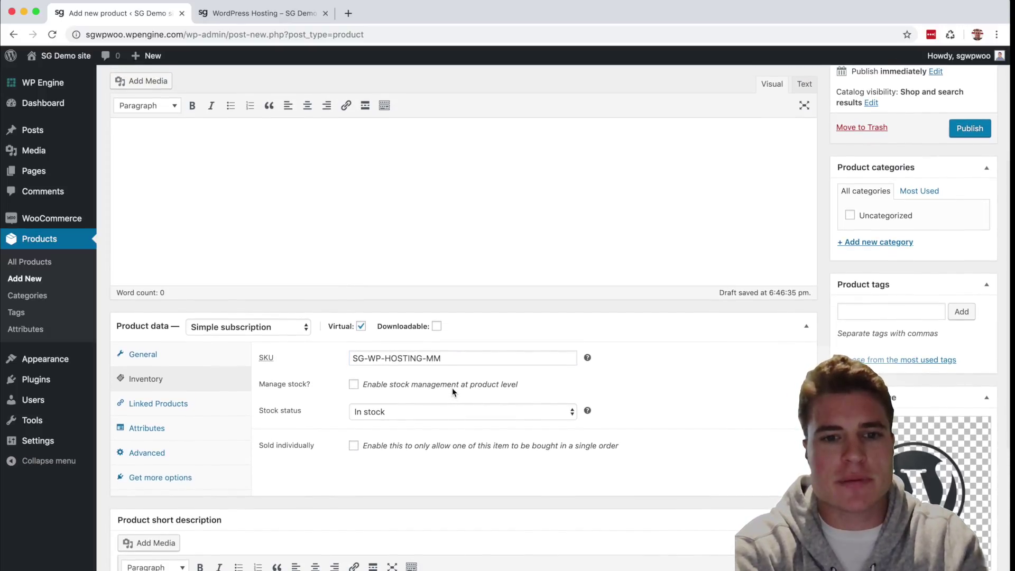
scroll(452, 388, up, 1)
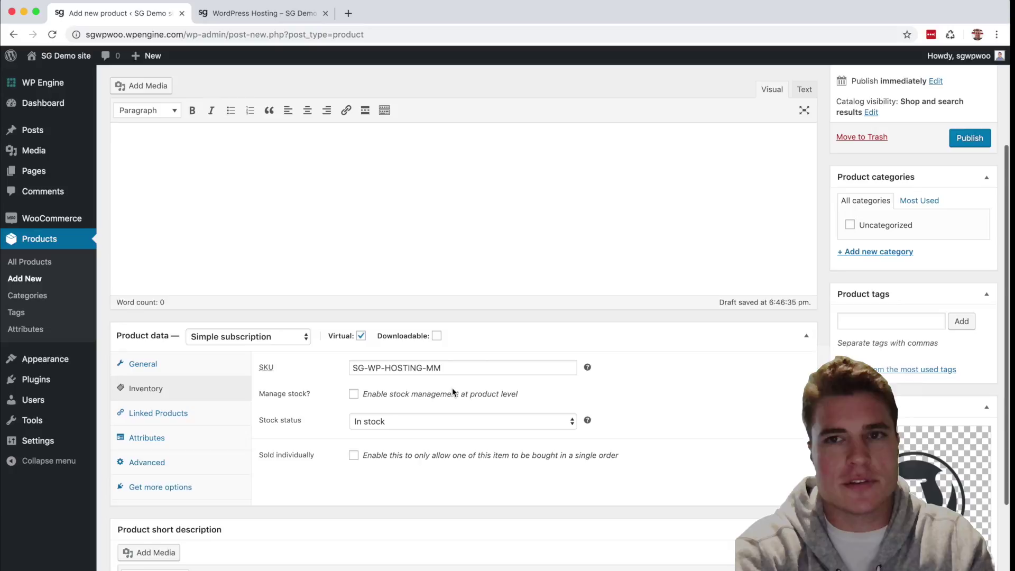
scroll(452, 388, up, 1)
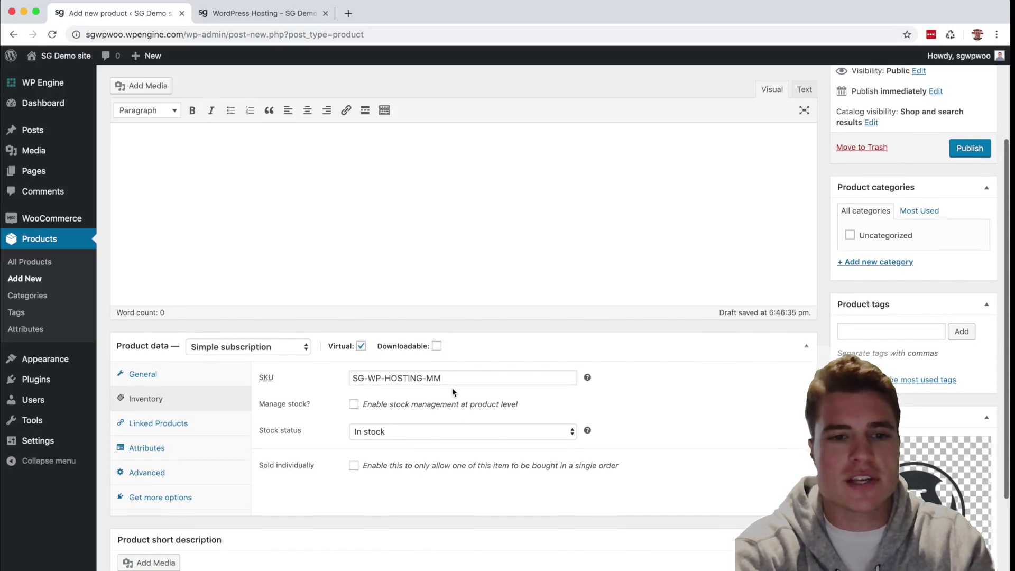
scroll(452, 387, up, 1)
scroll(452, 388, up, 1)
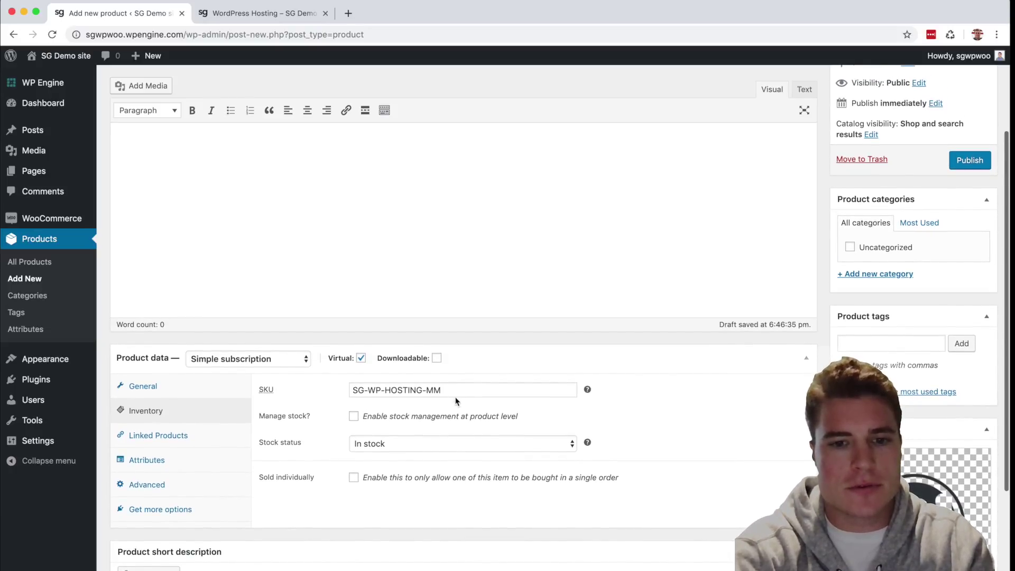
scroll(595, 388, up, 1)
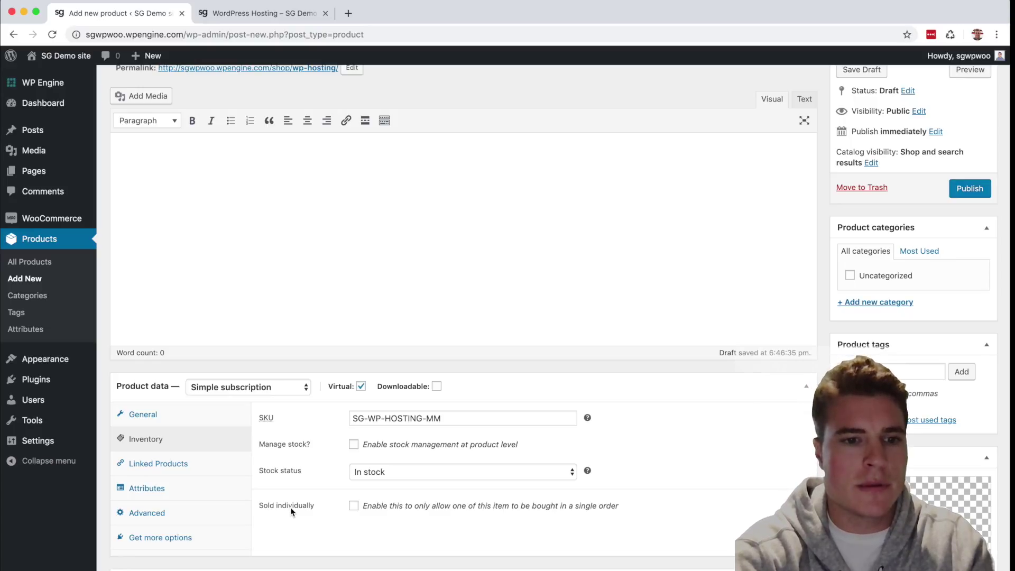
Step: Bring up the Advanced product settings, leaving Enable reviews checked
click(194, 463)
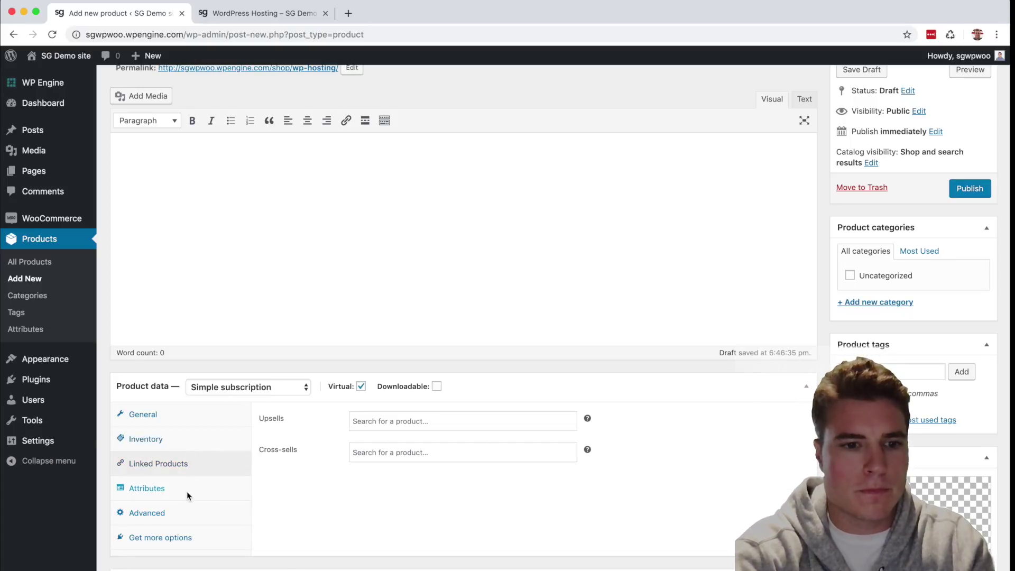
click(186, 491)
click(191, 505)
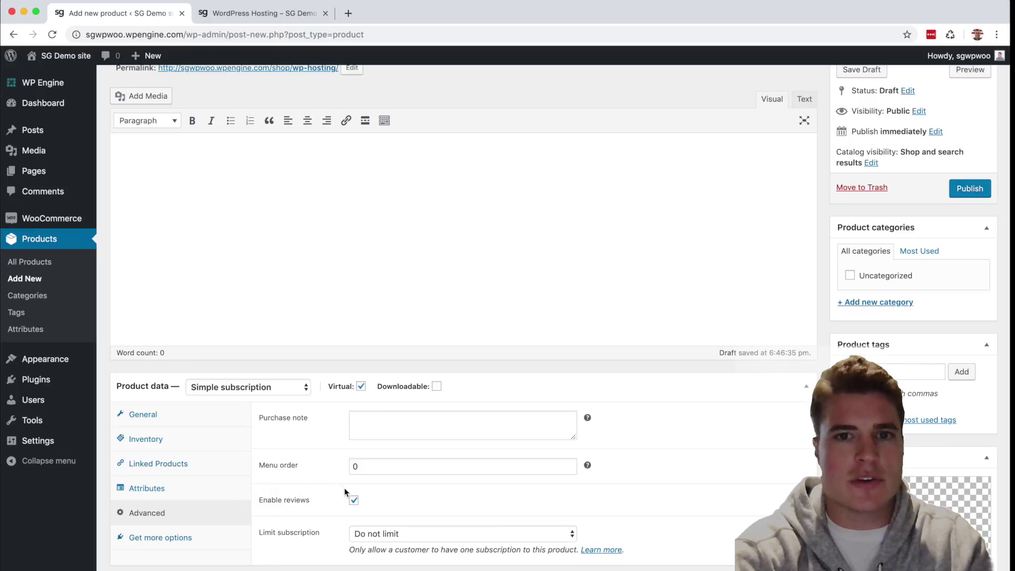
click(354, 500)
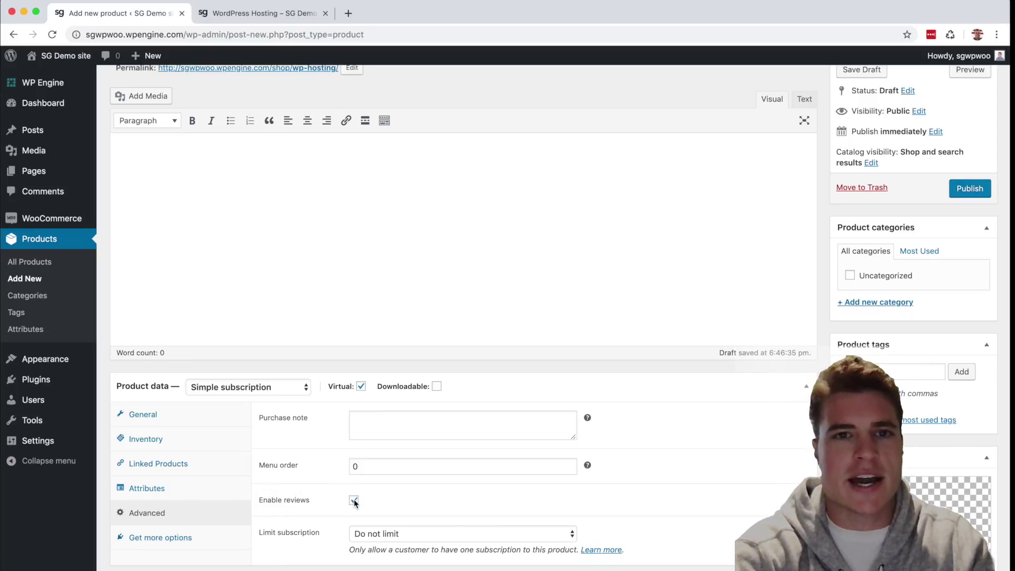
click(354, 500)
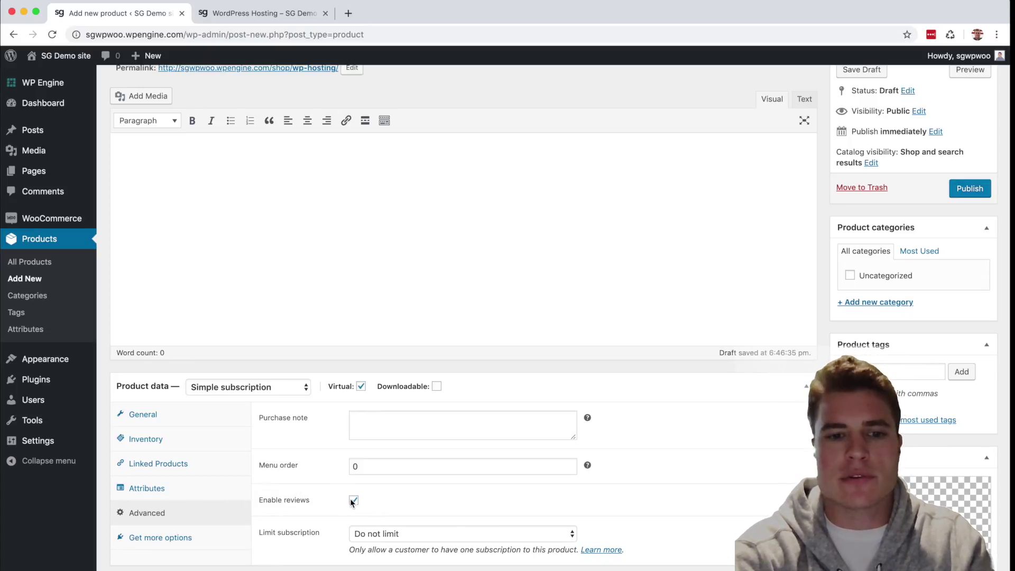
click(354, 500)
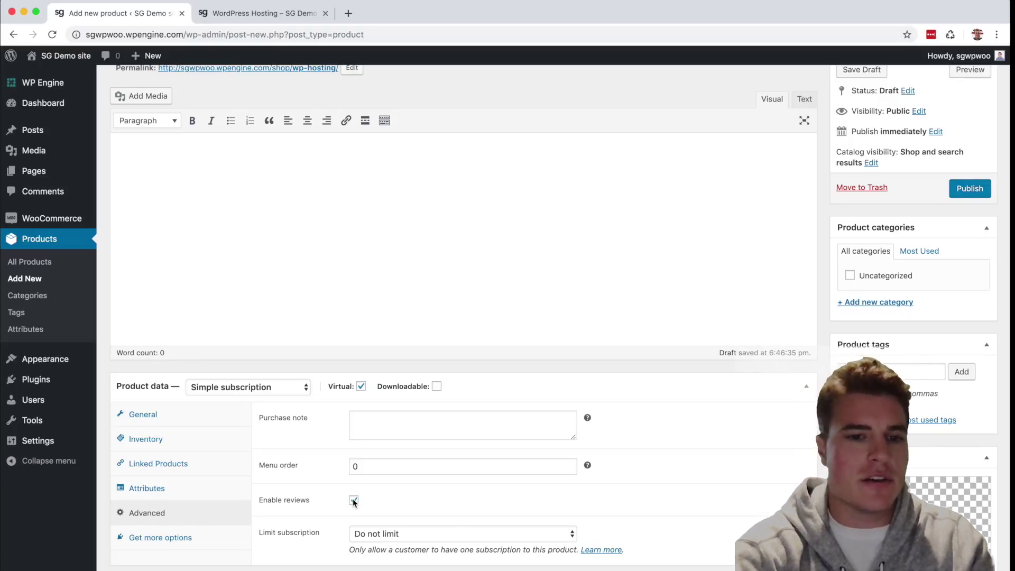
click(355, 500)
click(354, 501)
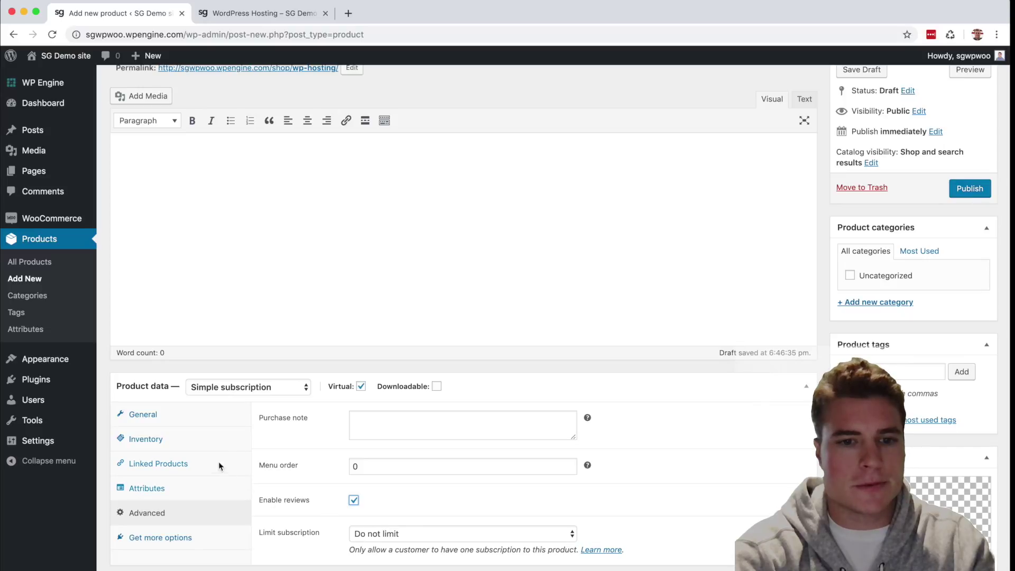
Step: Return to General settings and keep the subscription's Expire after set to Never expire
click(143, 415)
click(414, 447)
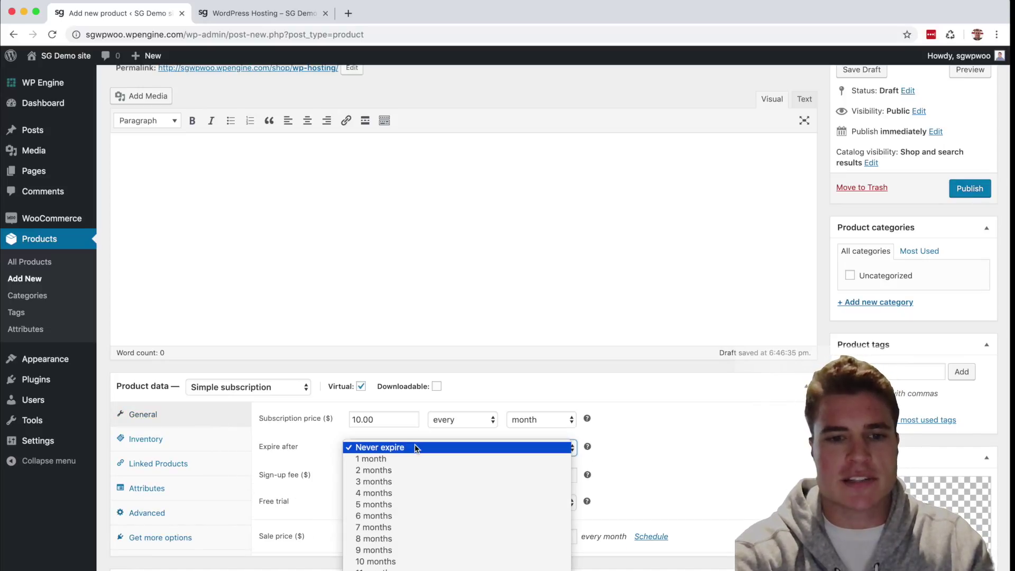
click(464, 448)
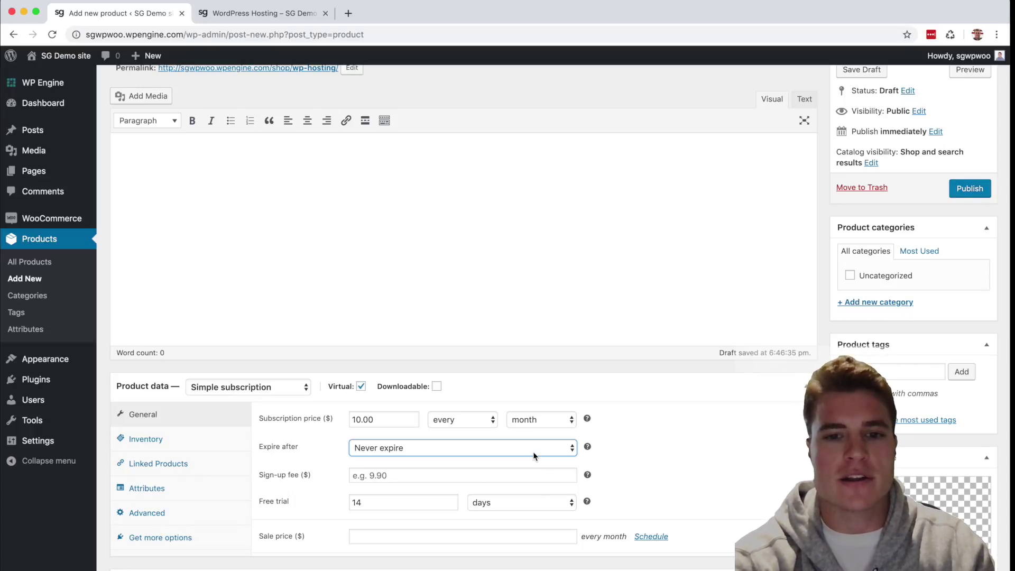
click(630, 472)
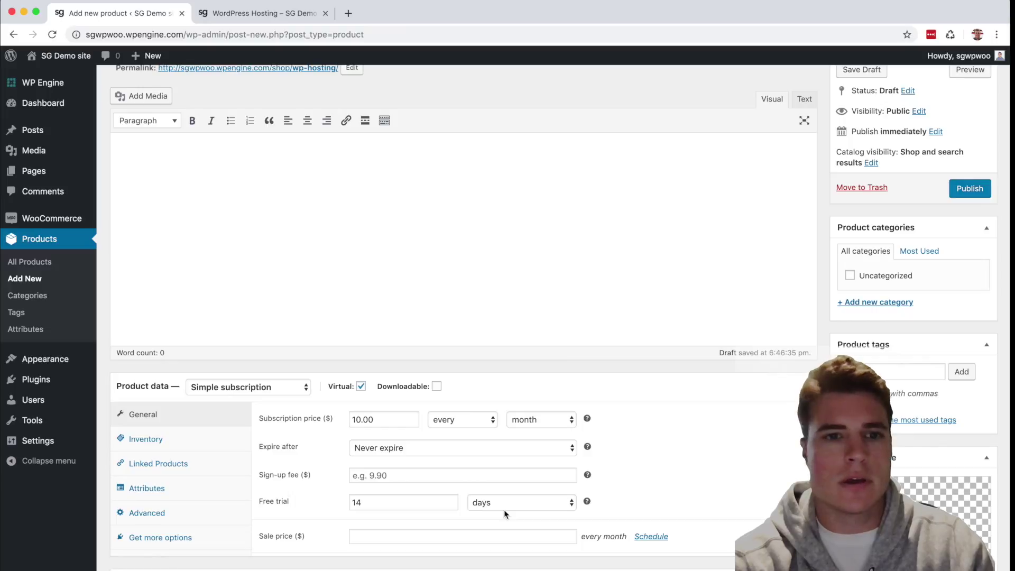
scroll(504, 510, up, 3)
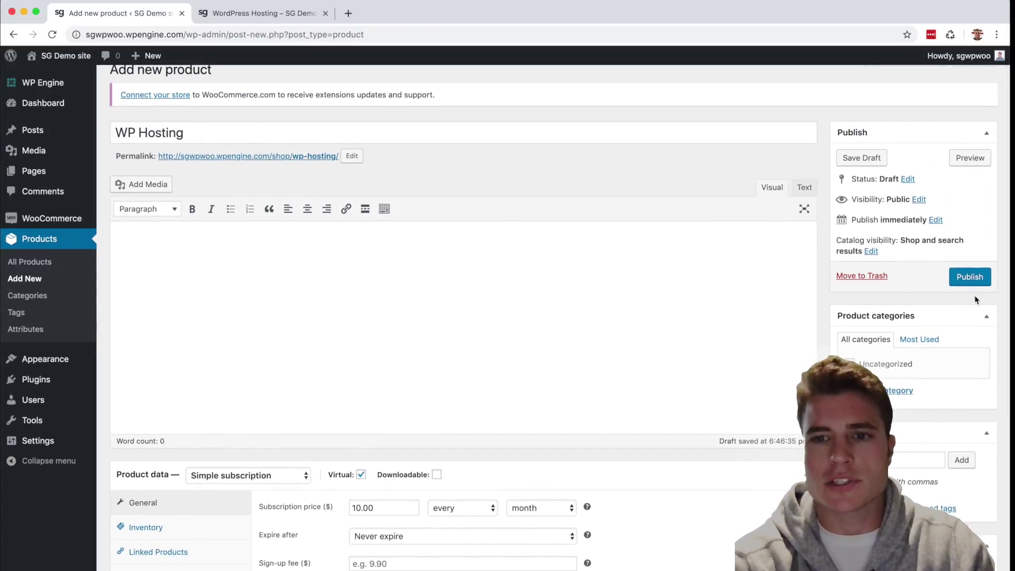